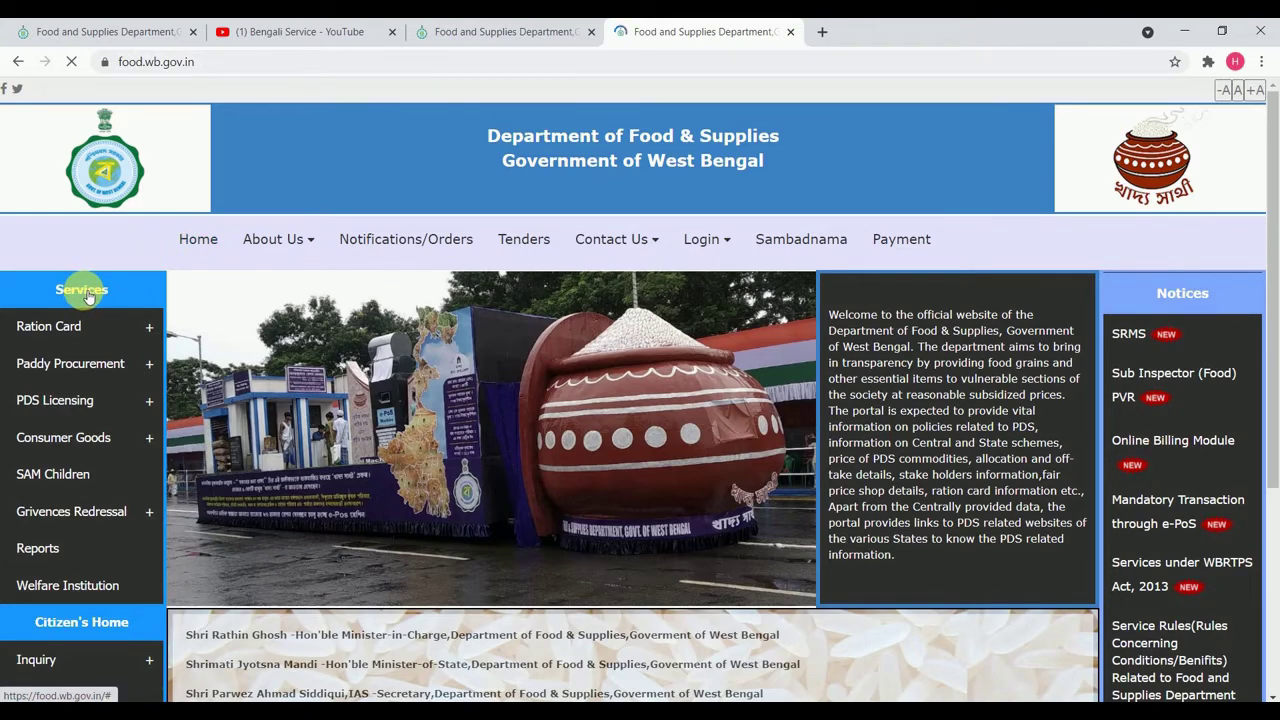
Open the online ration card application for updating mobile number and Aadhaar card on existing cards (Form-11)
mouse_move(70, 328)
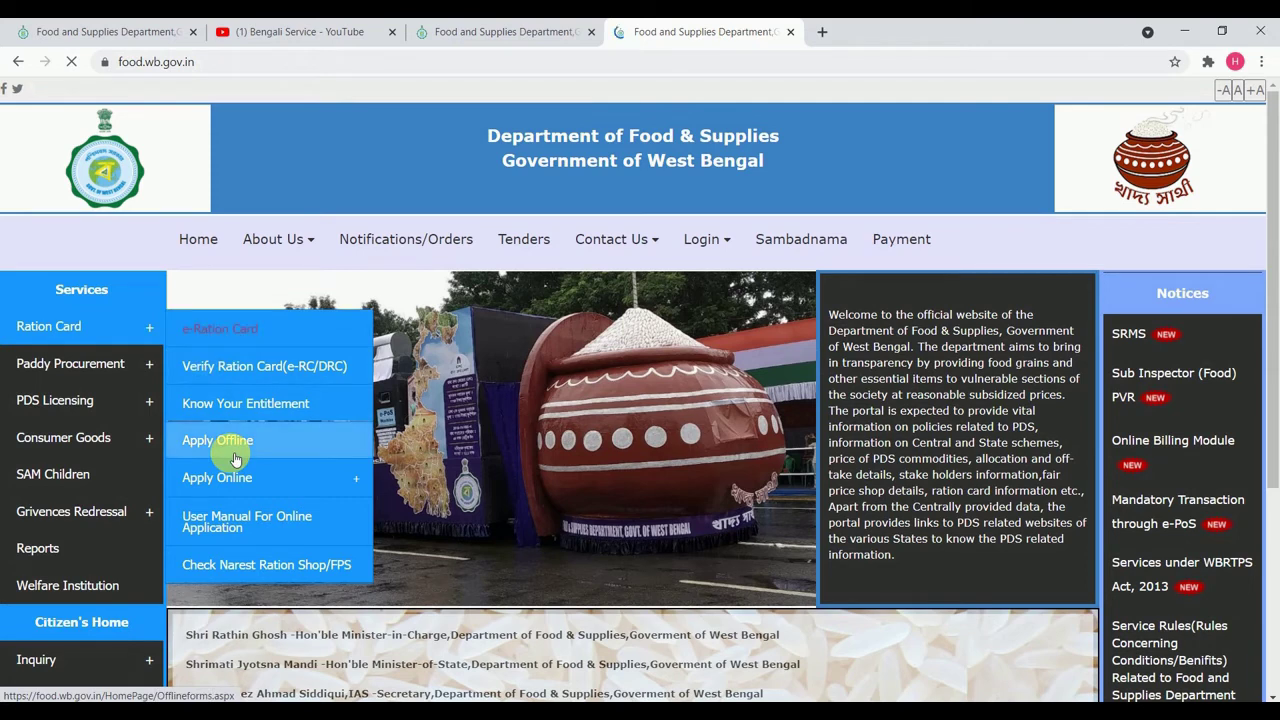
mouse_move(234, 482)
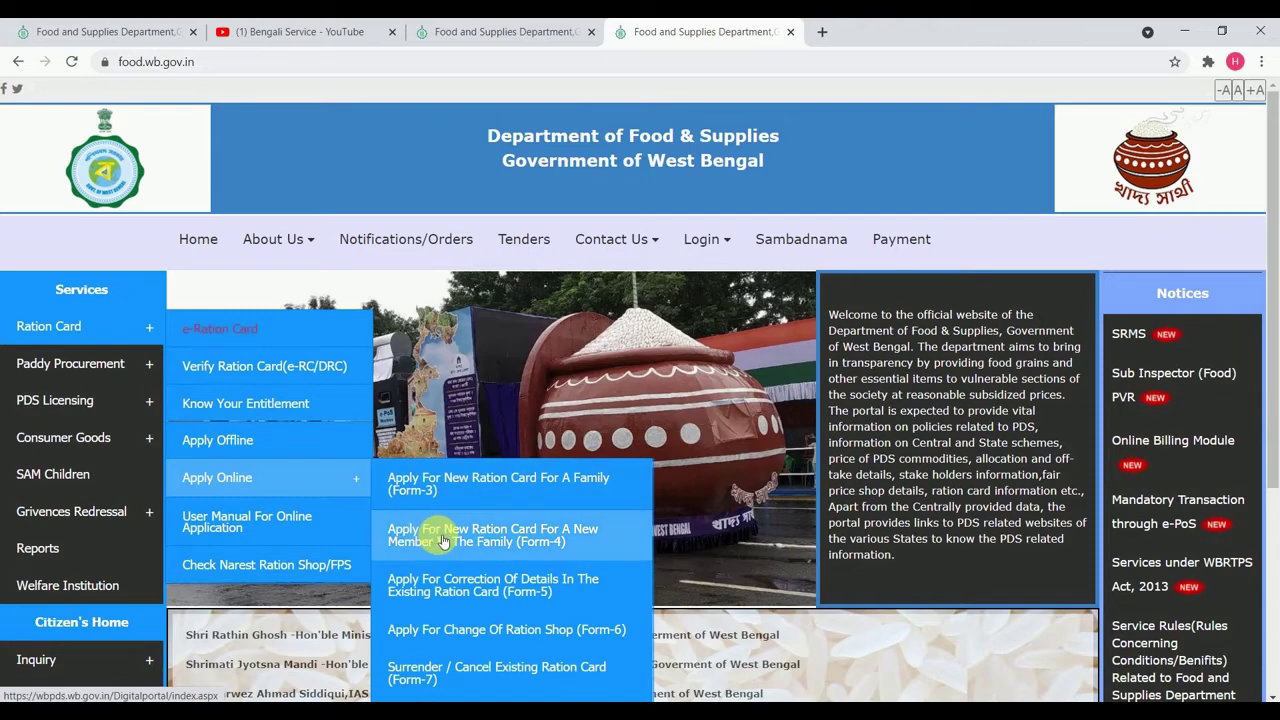
scroll(443, 541, "down", 2)
scroll(443, 541, "down", 1)
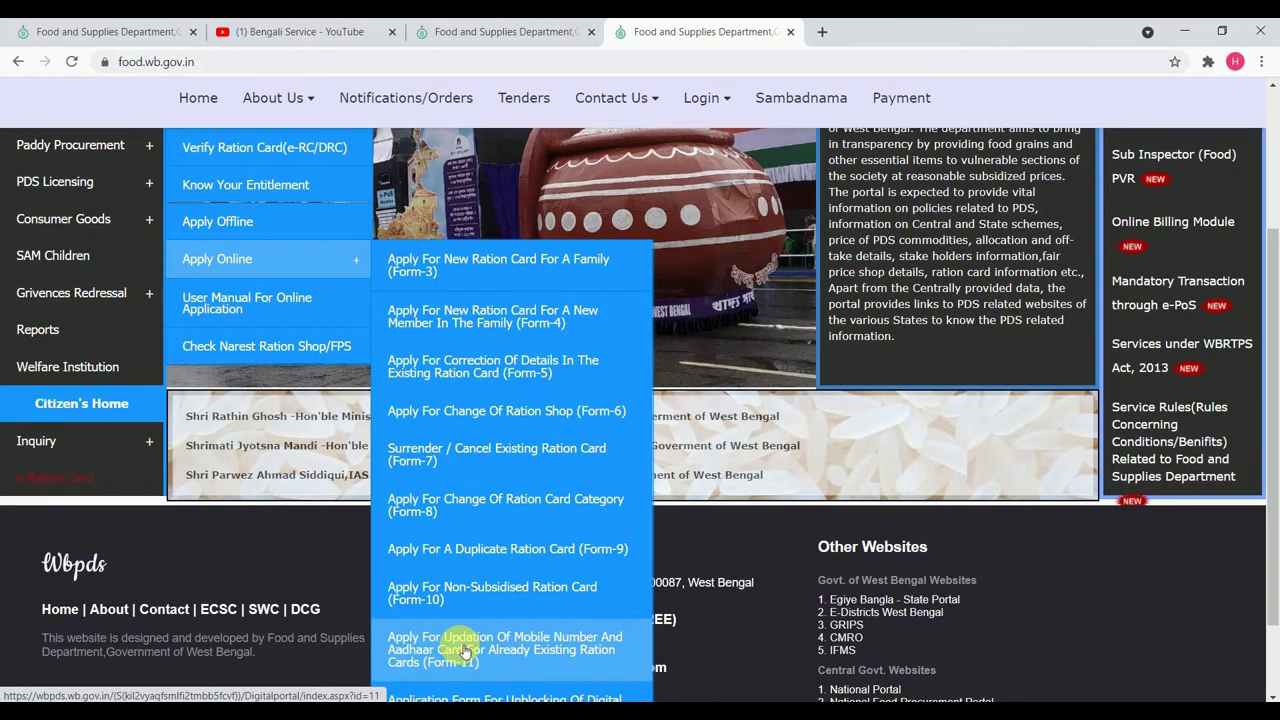
left_click(463, 651)
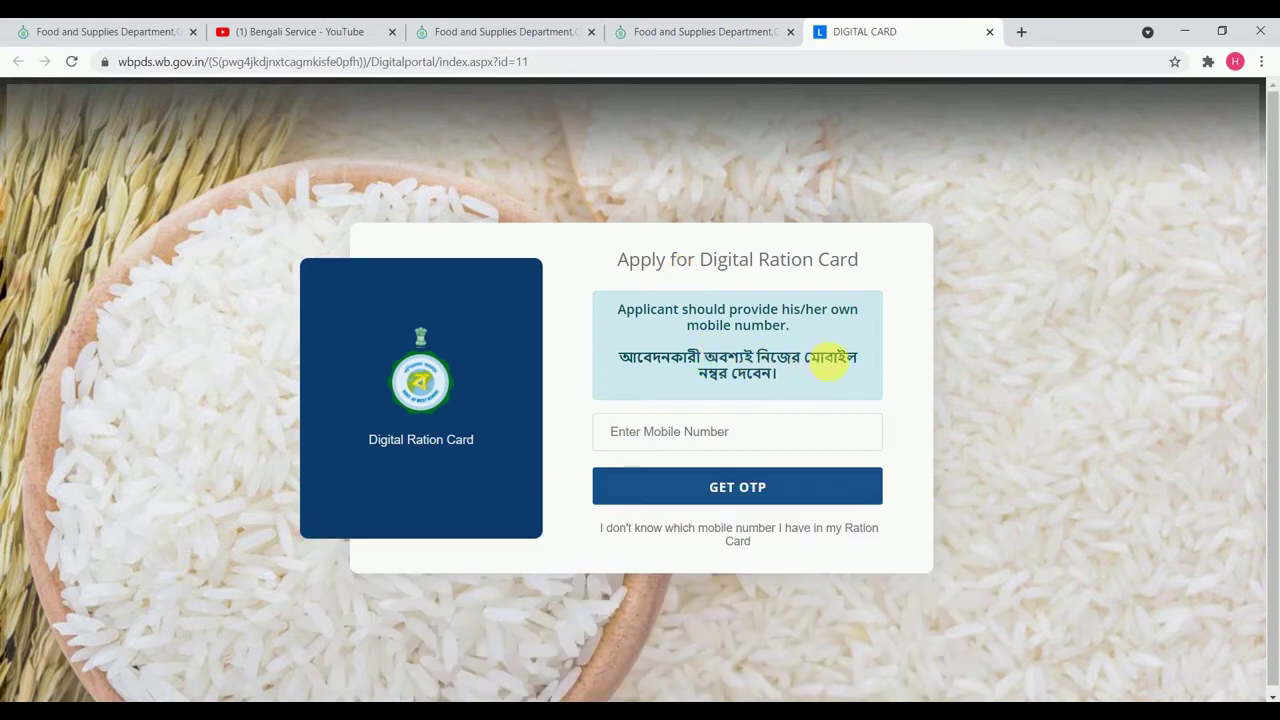
Enter the applicant's mobile number, request an OTP, and proceed with the received OTP
left_click(651, 431)
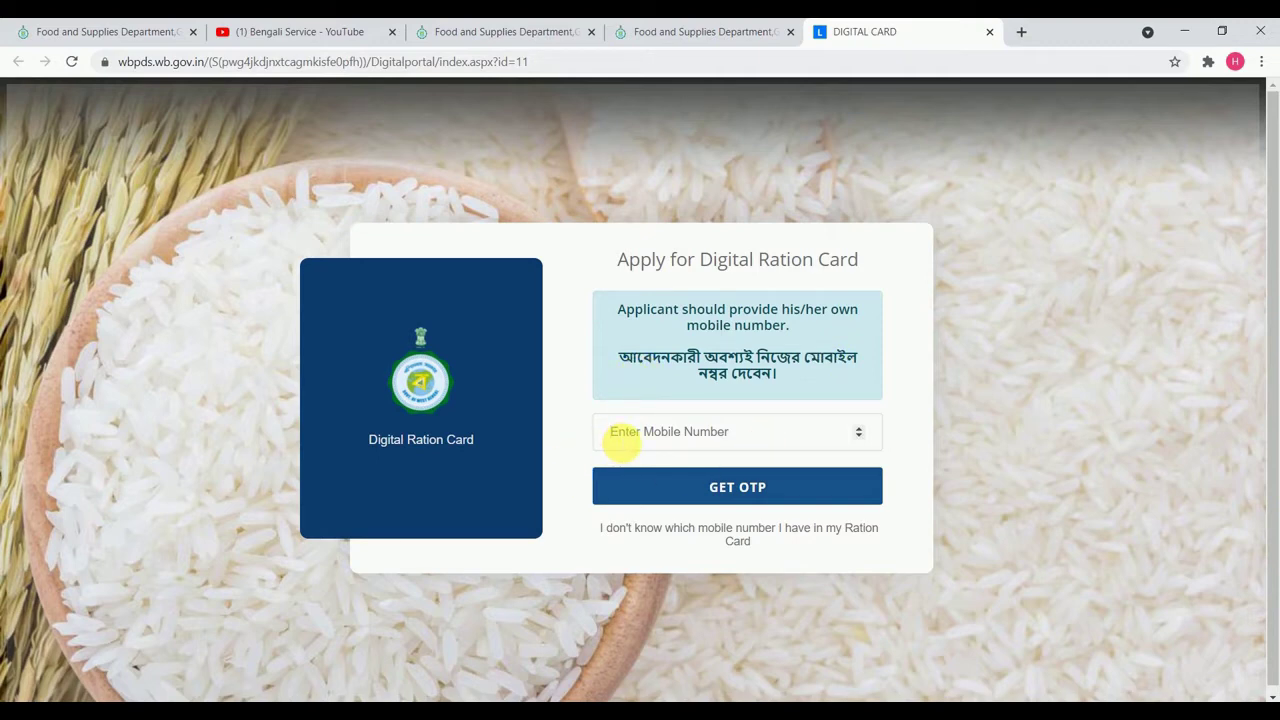
left_click(773, 485)
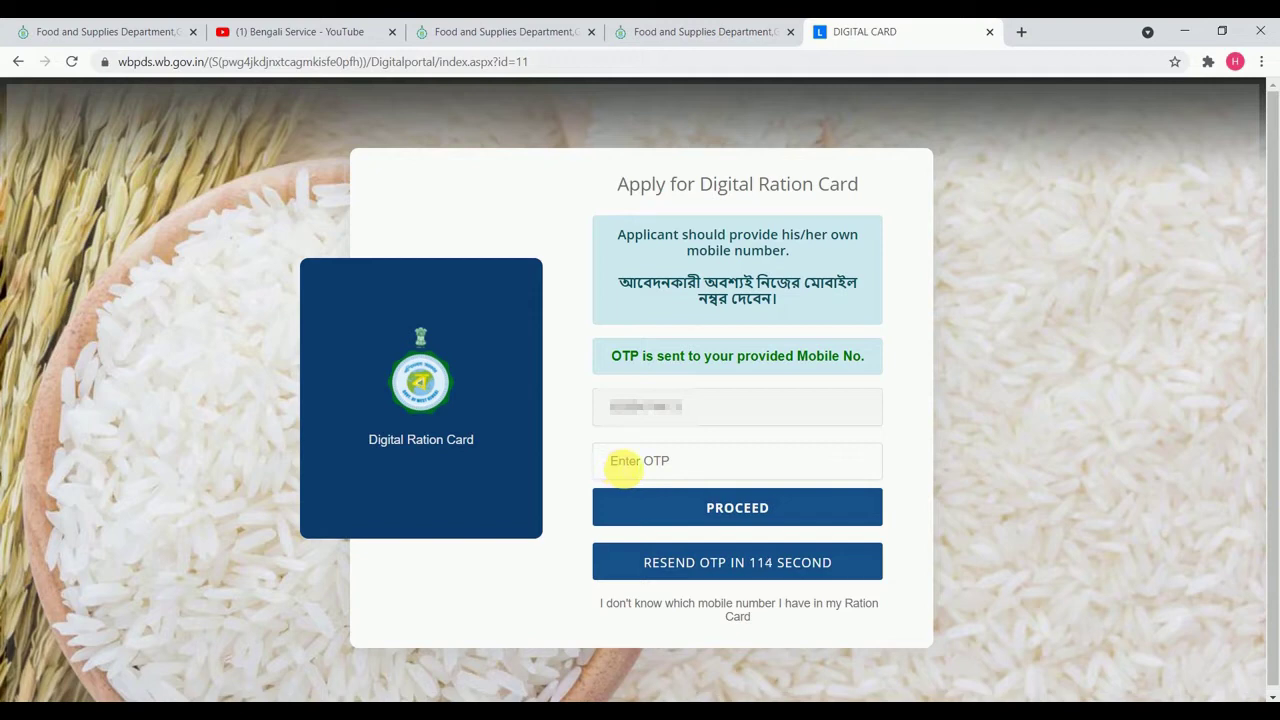
left_click(622, 464)
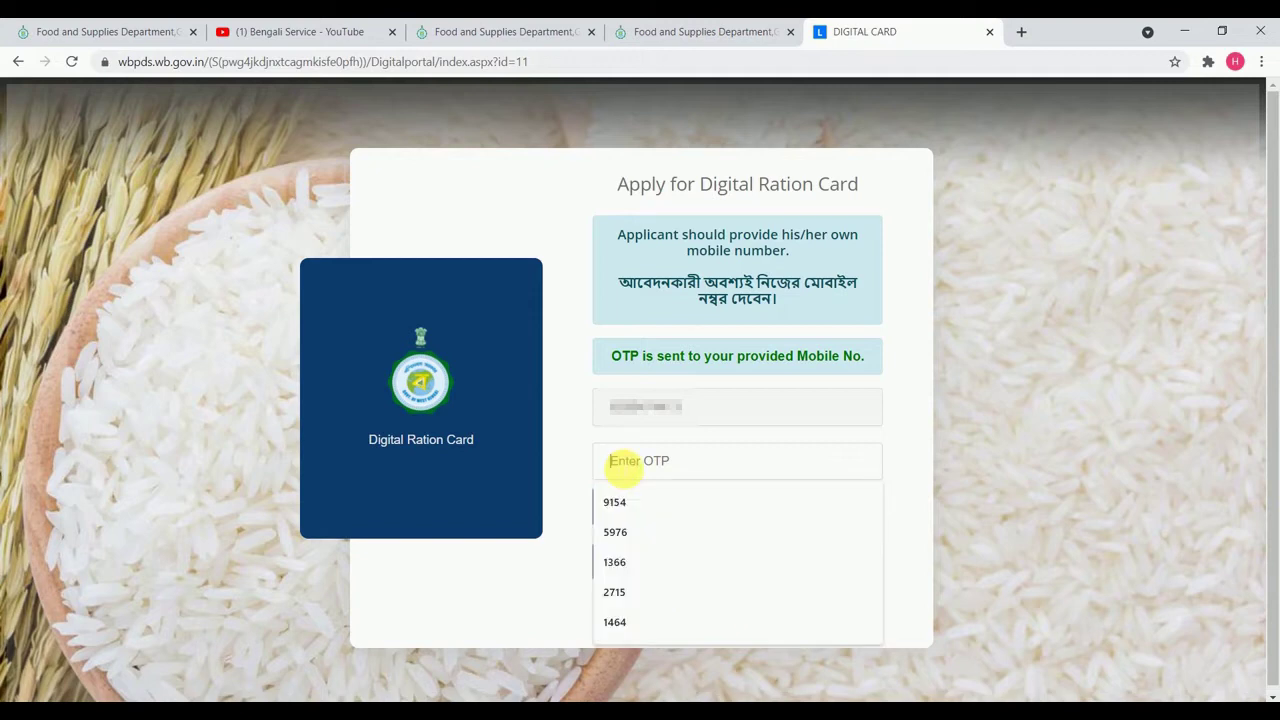
left_click(580, 452)
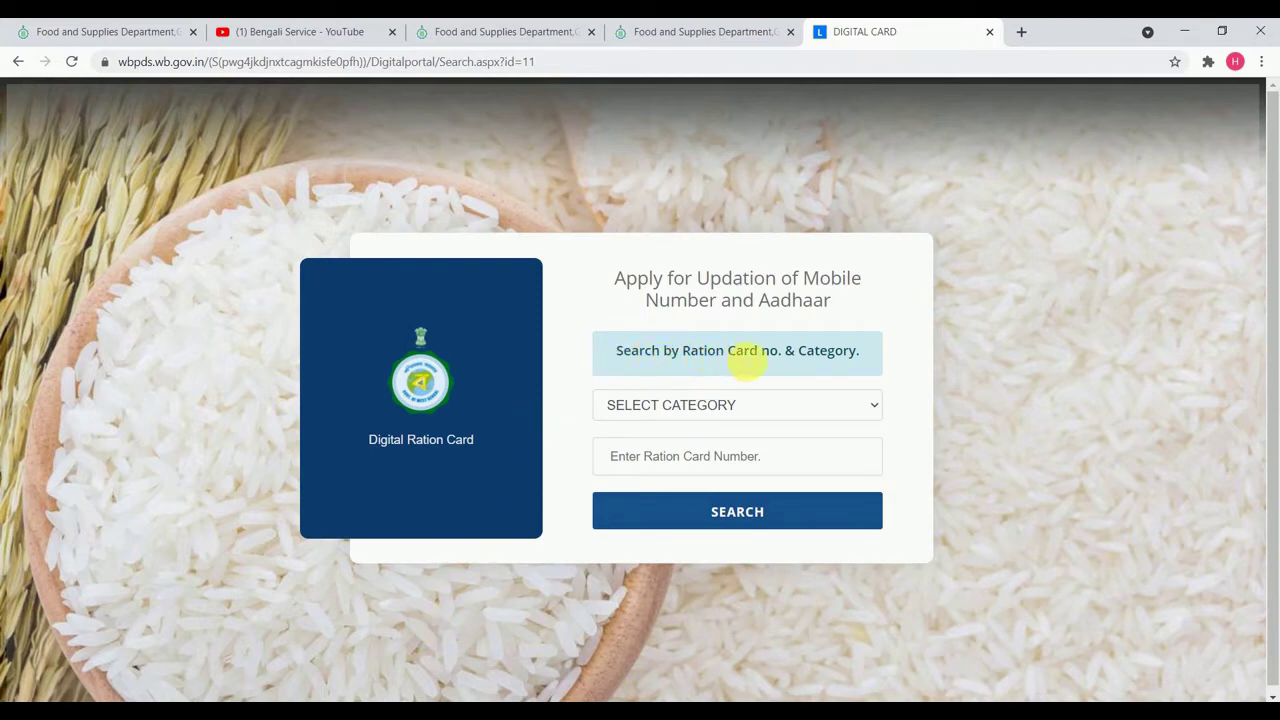
Search for the ration card by category SPHH and the ration card number
left_click(704, 407)
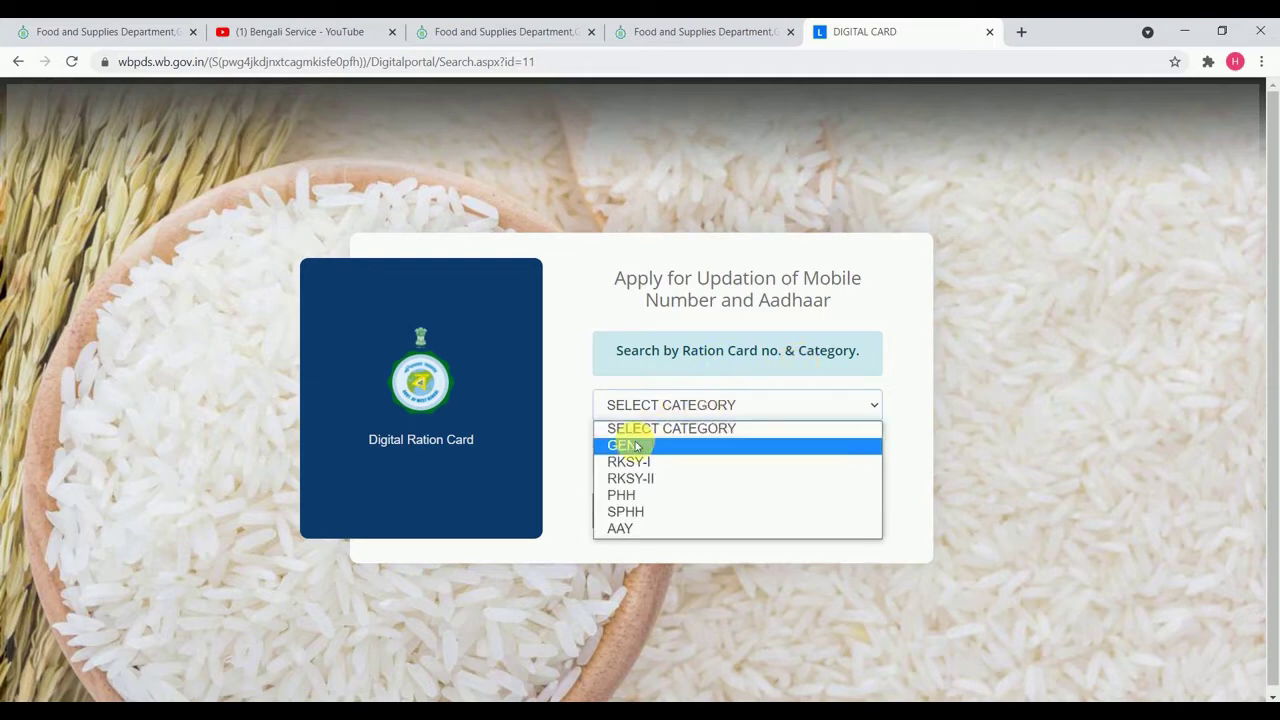
left_click(628, 512)
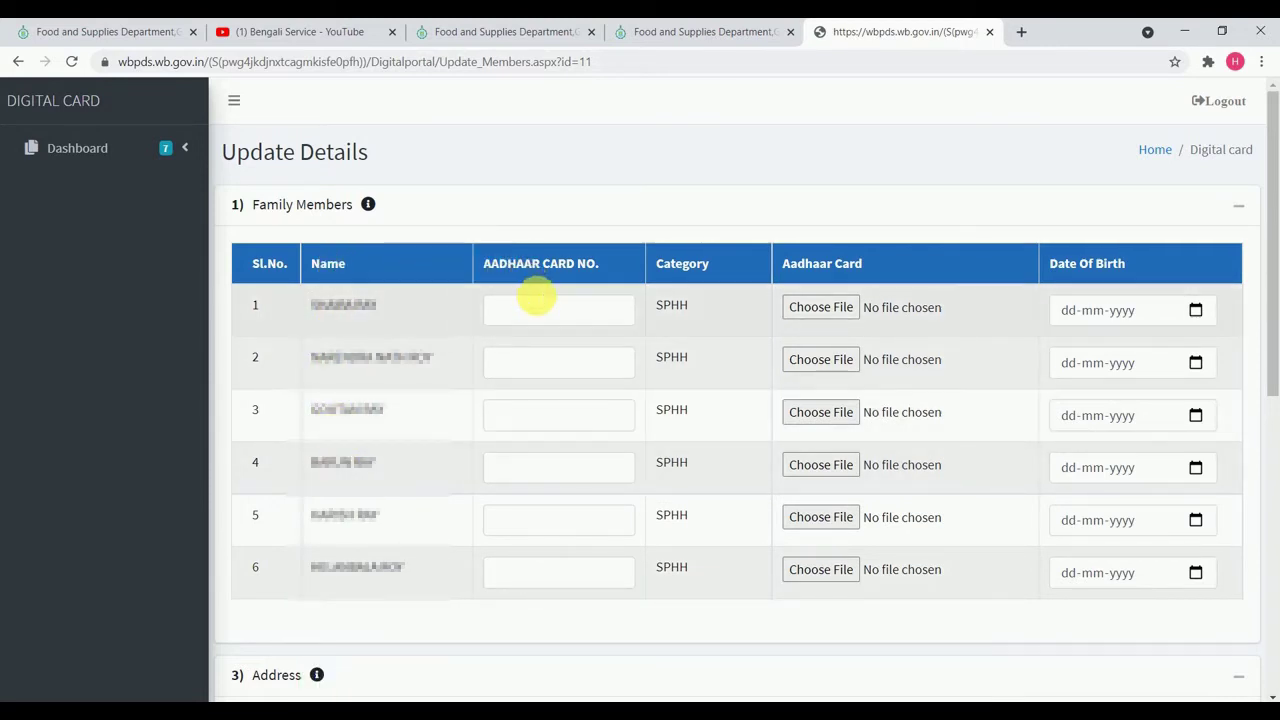
Look at the first family member's Aadhaar number field and date of birth calendar
left_click(540, 309)
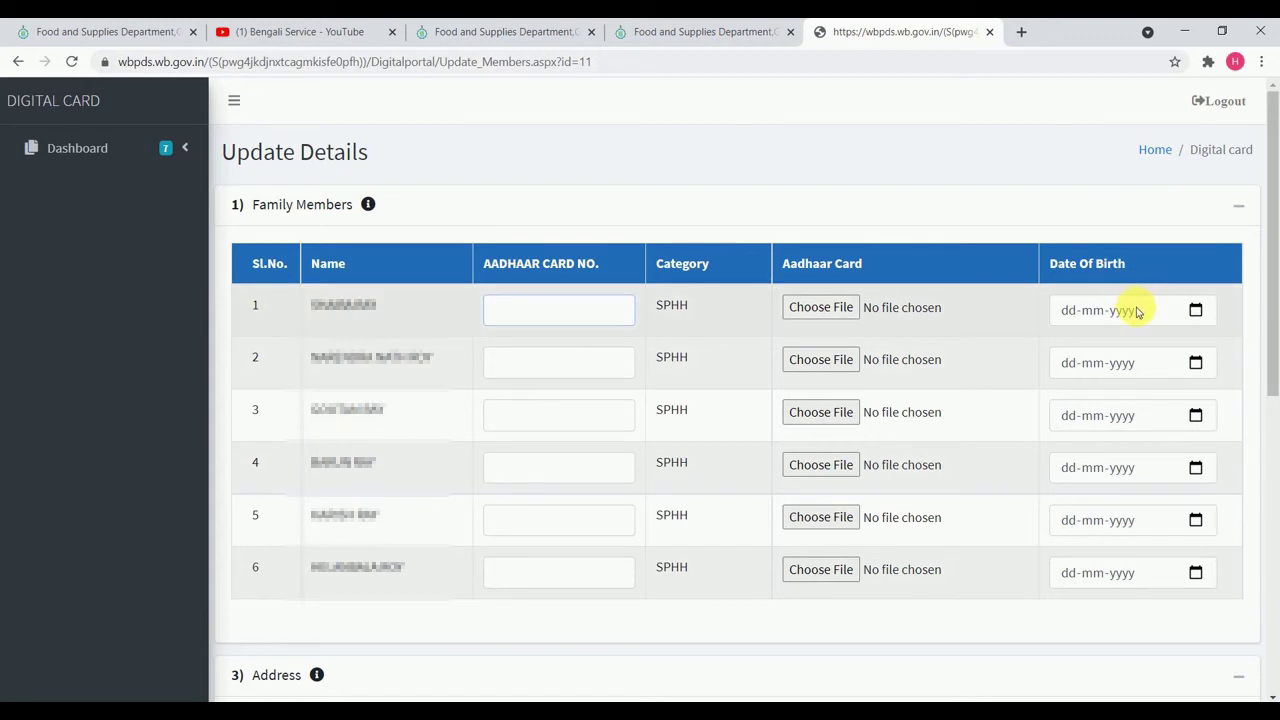
left_click(1198, 311)
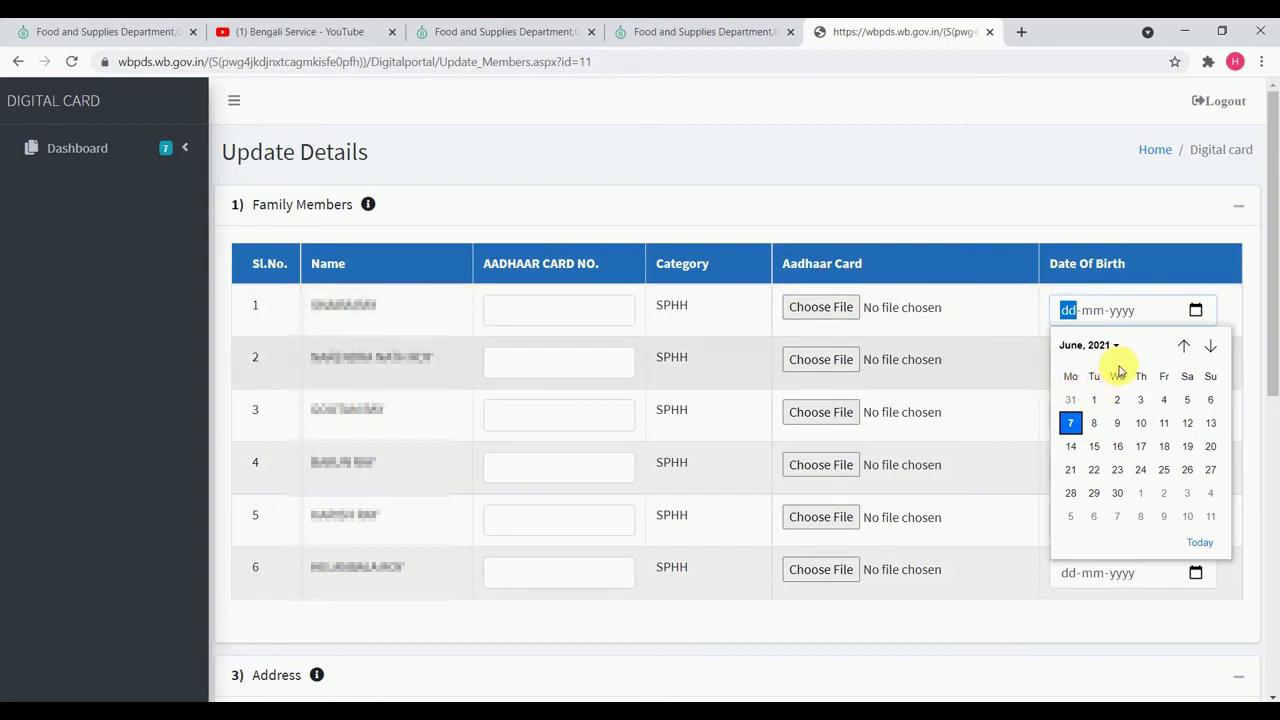
left_click(1023, 600)
Clear the existing text from the Address field in the Address section
scroll(1023, 600, "down", 6)
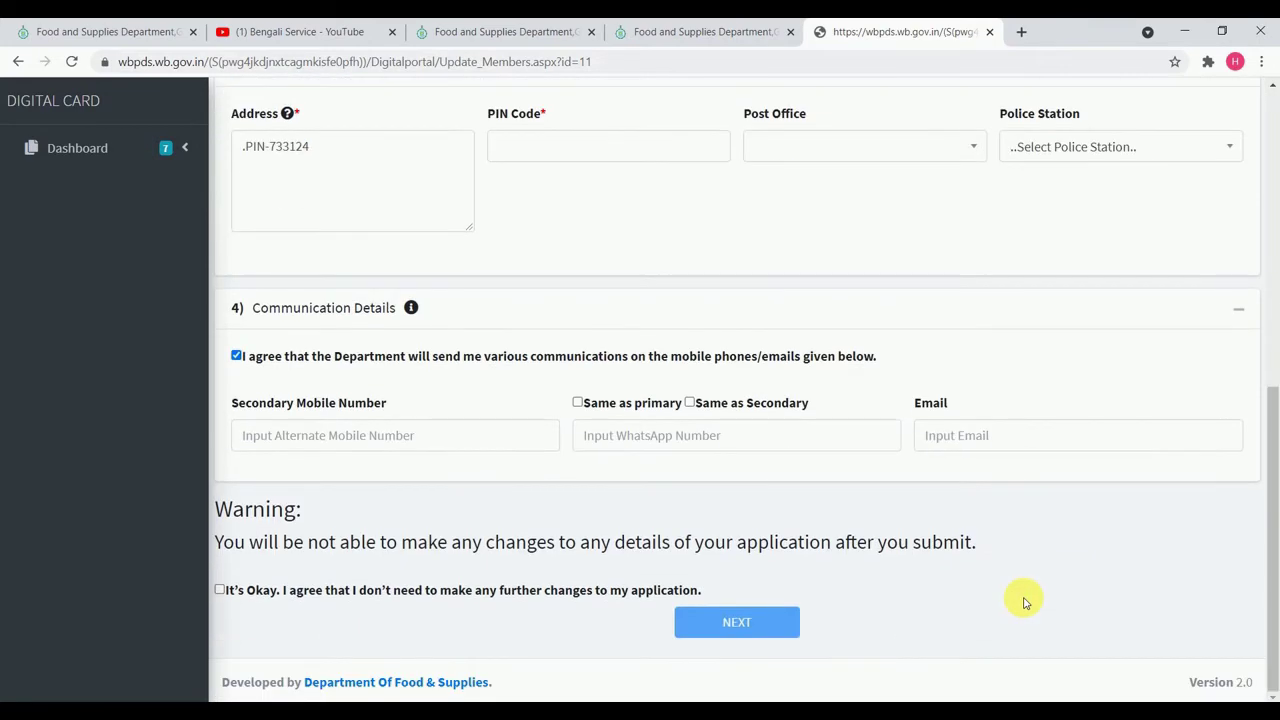
scroll(690, 447, "up", 1)
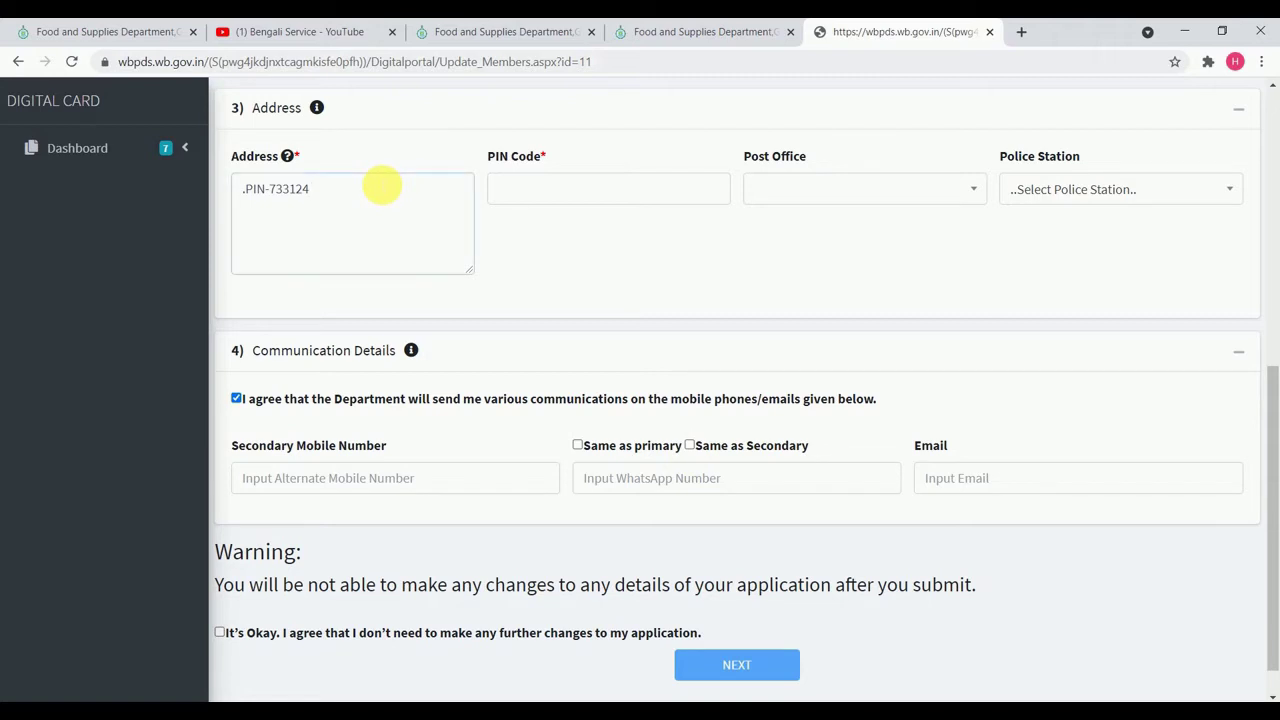
key("BackSpace")
key("BackSpace")
key("BackSpace")
key("BackSpace")
key("BackSpace")
key("BackSpace")
key("BackSpace")
key("BackSpace")
key("BackSpace")
key("BackSpace")
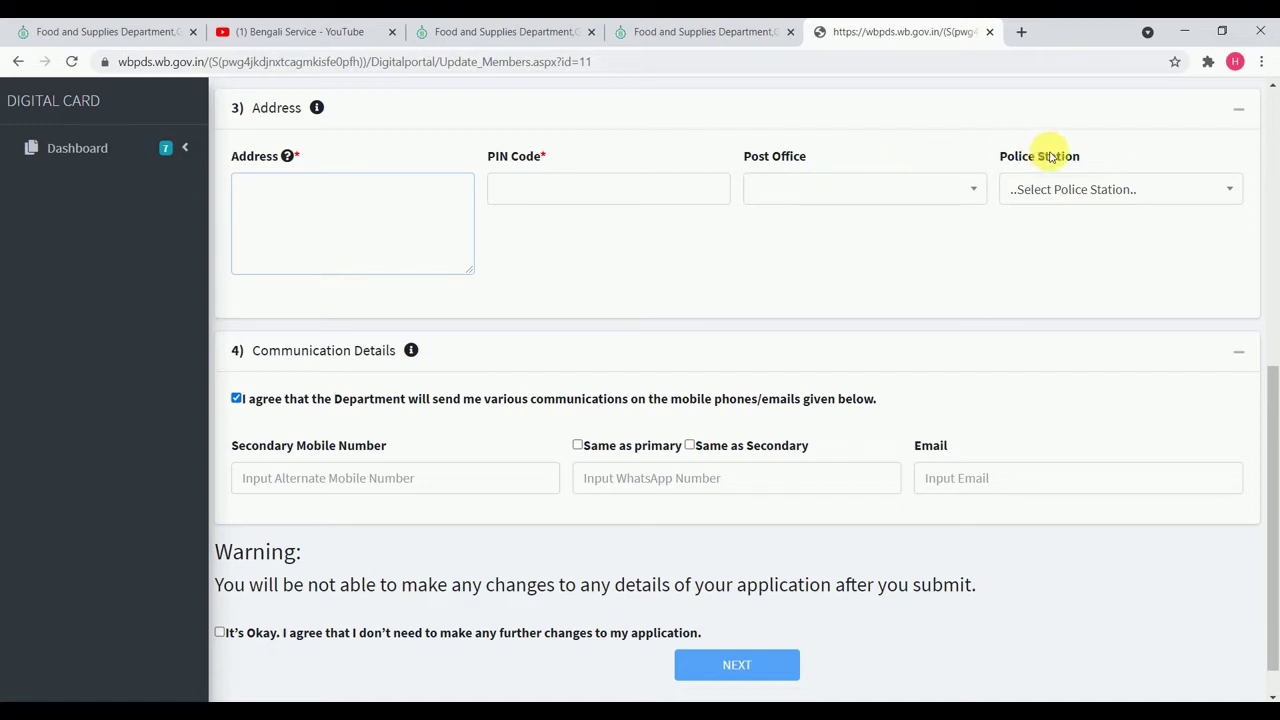
View the available police stations for the address and the remaining communication details
left_click(1070, 191)
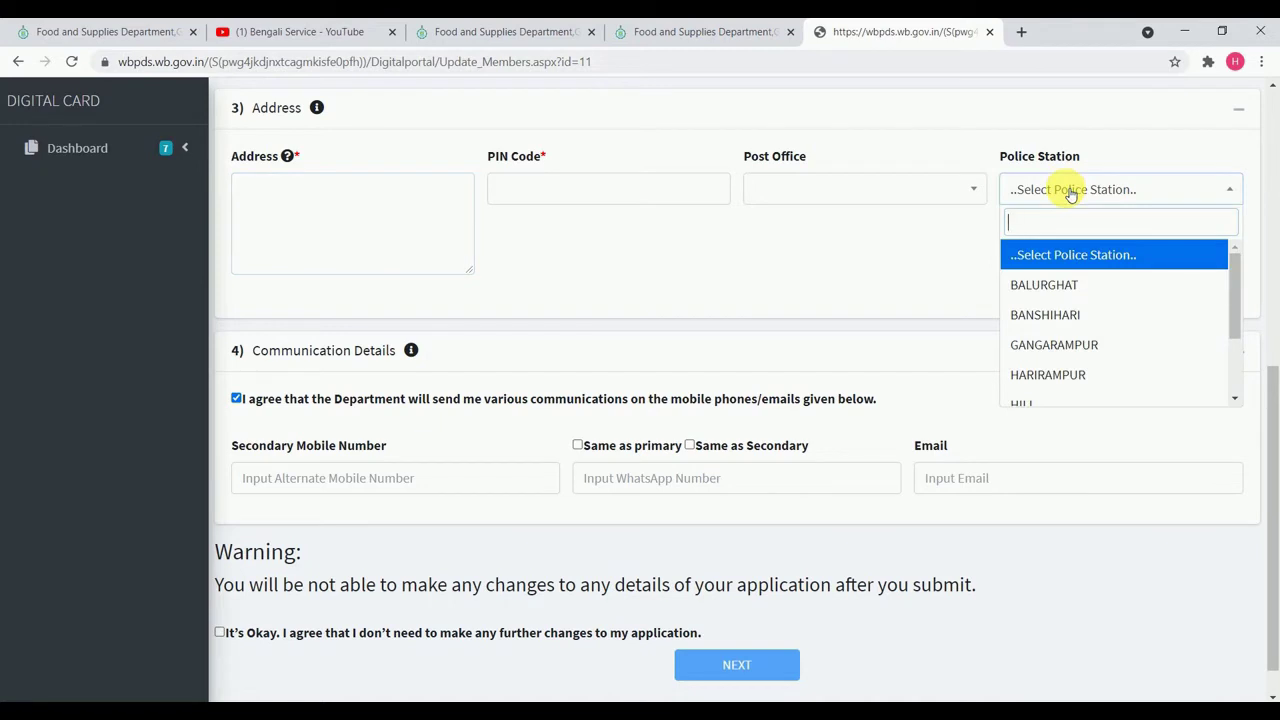
left_click(955, 264)
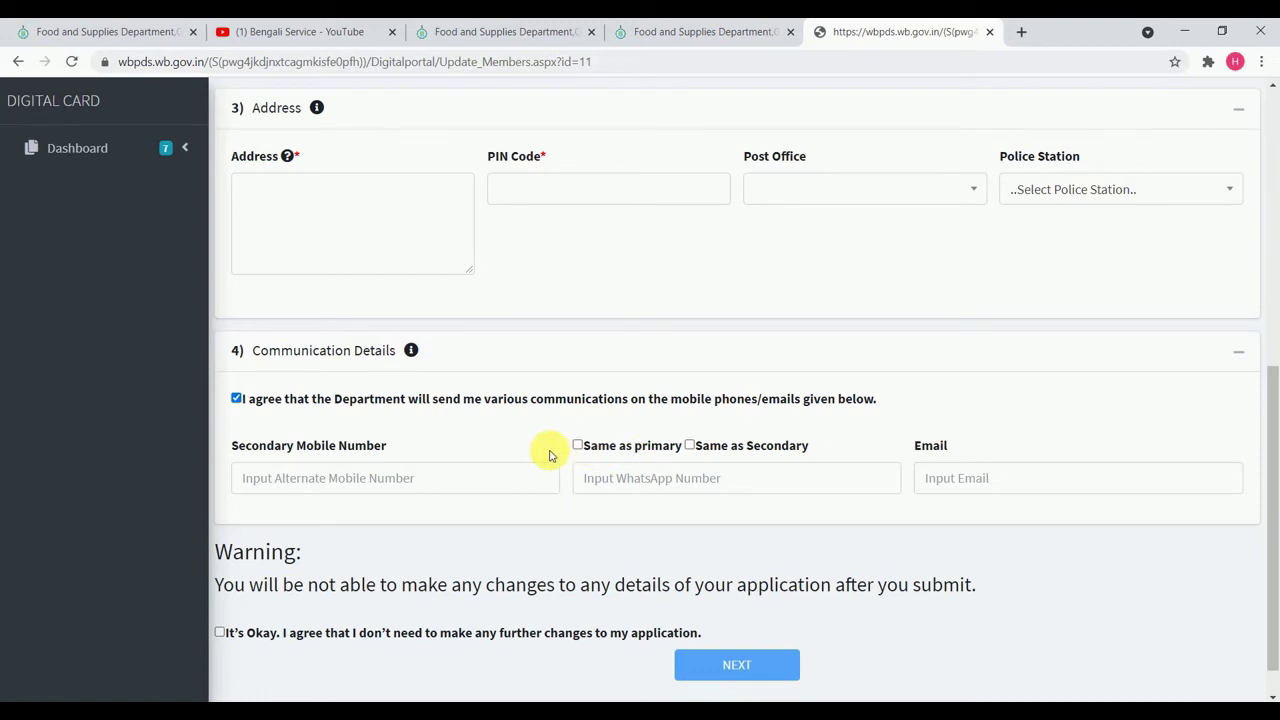
scroll(549, 456, "down", 1)
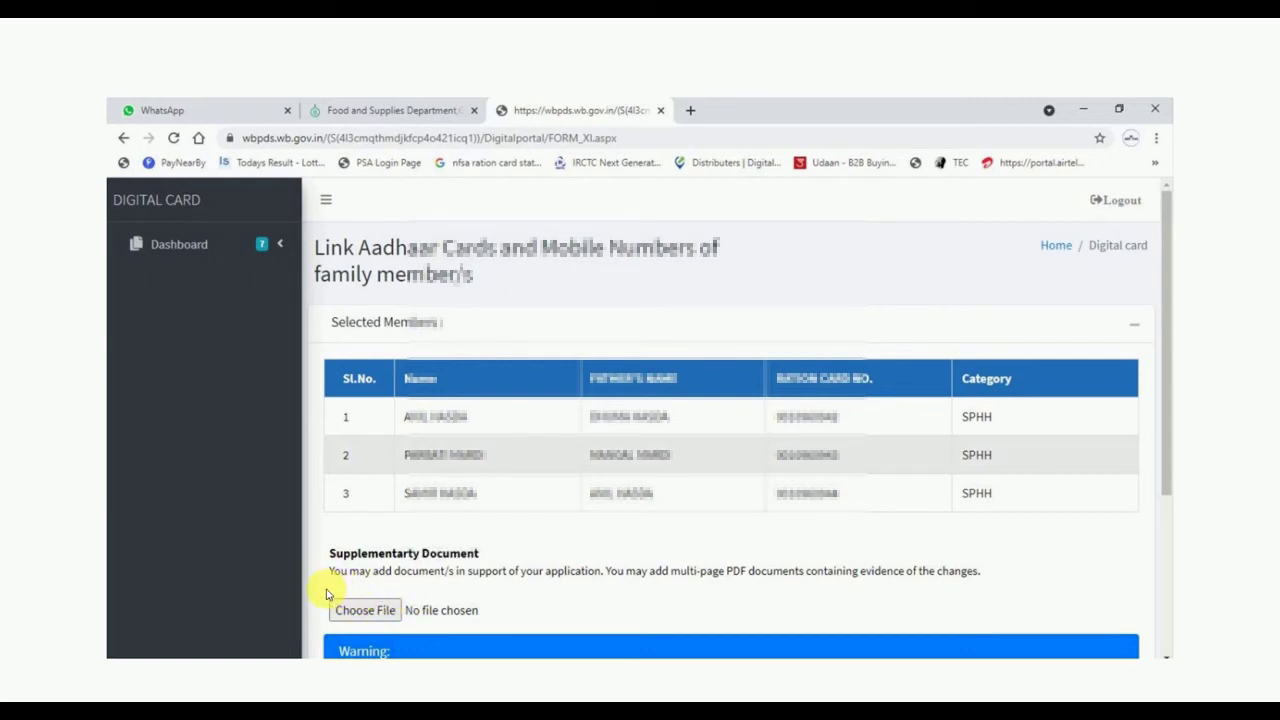
Agree that no further changes to the application are needed, certify the data, and submit the application with the OTP
scroll(500, 478, "down", 2)
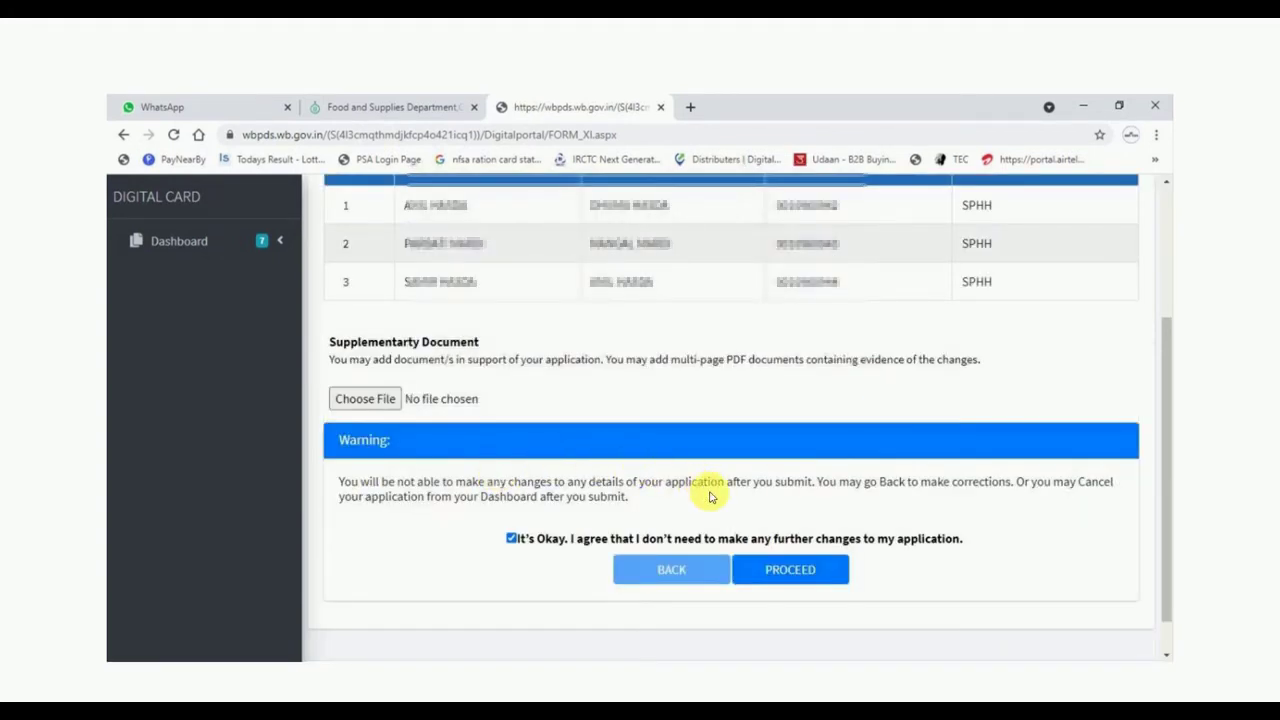
left_click(510, 540)
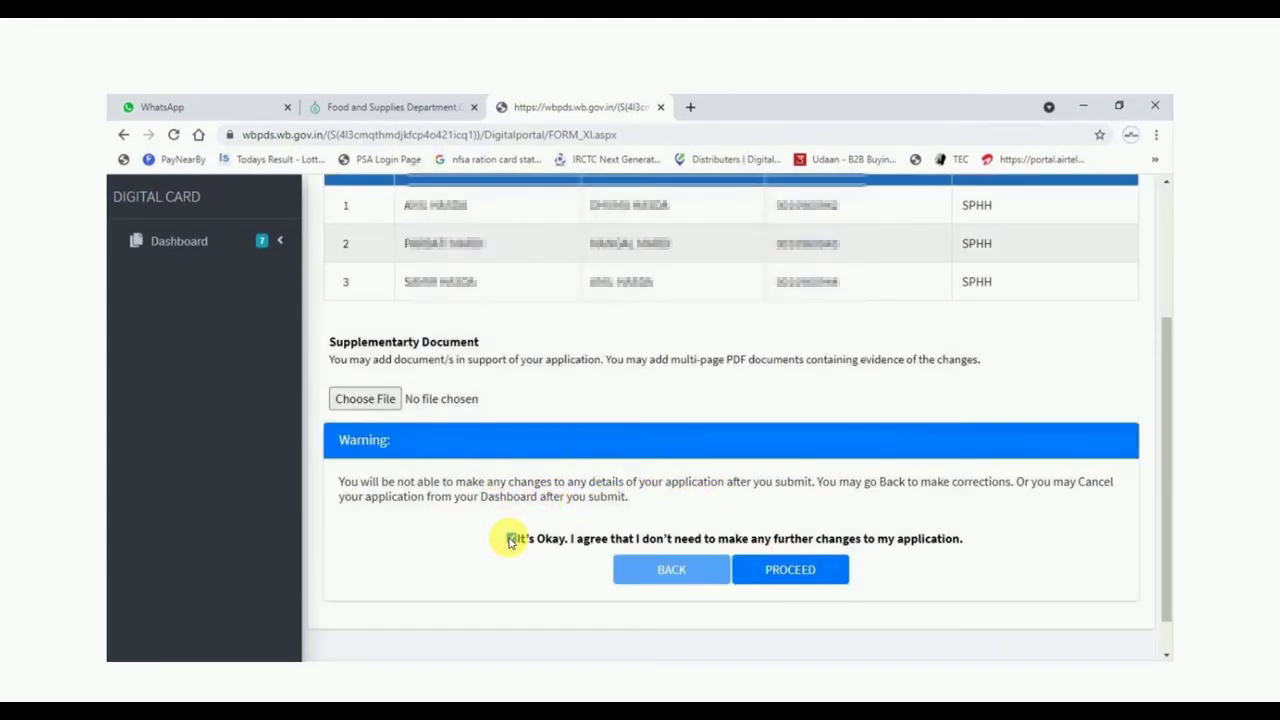
left_click(510, 540)
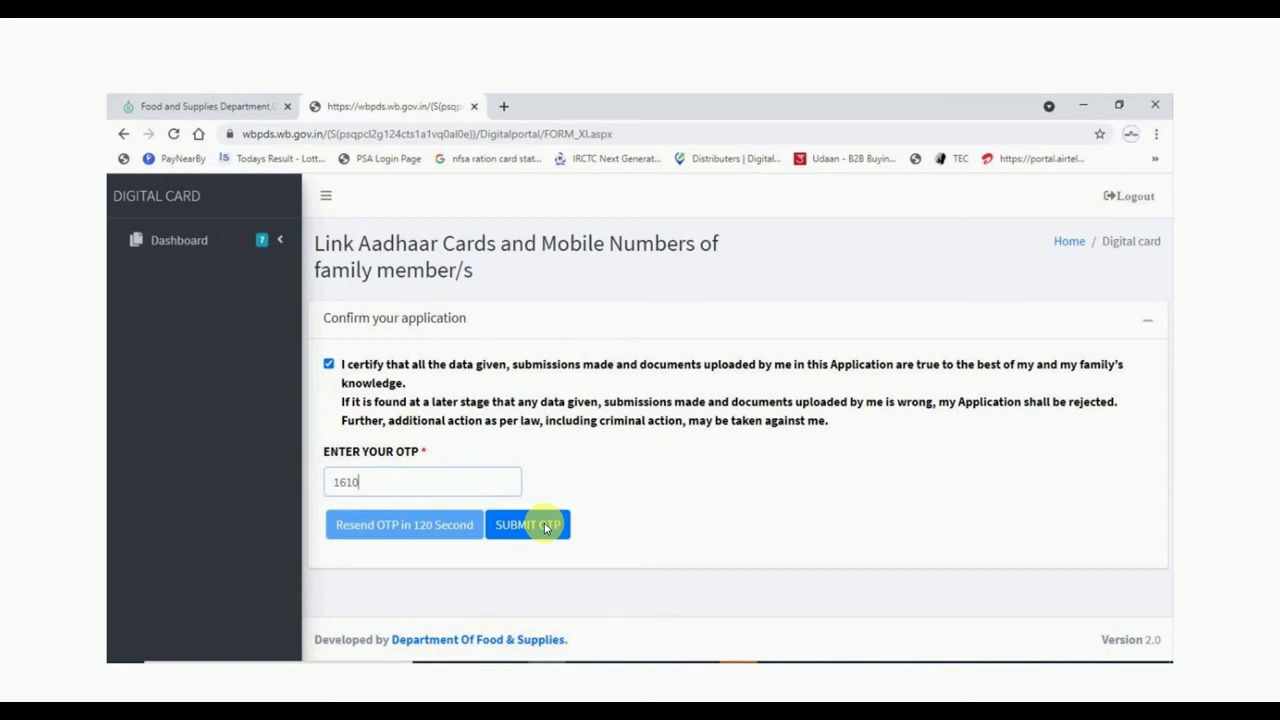
left_click(546, 525)
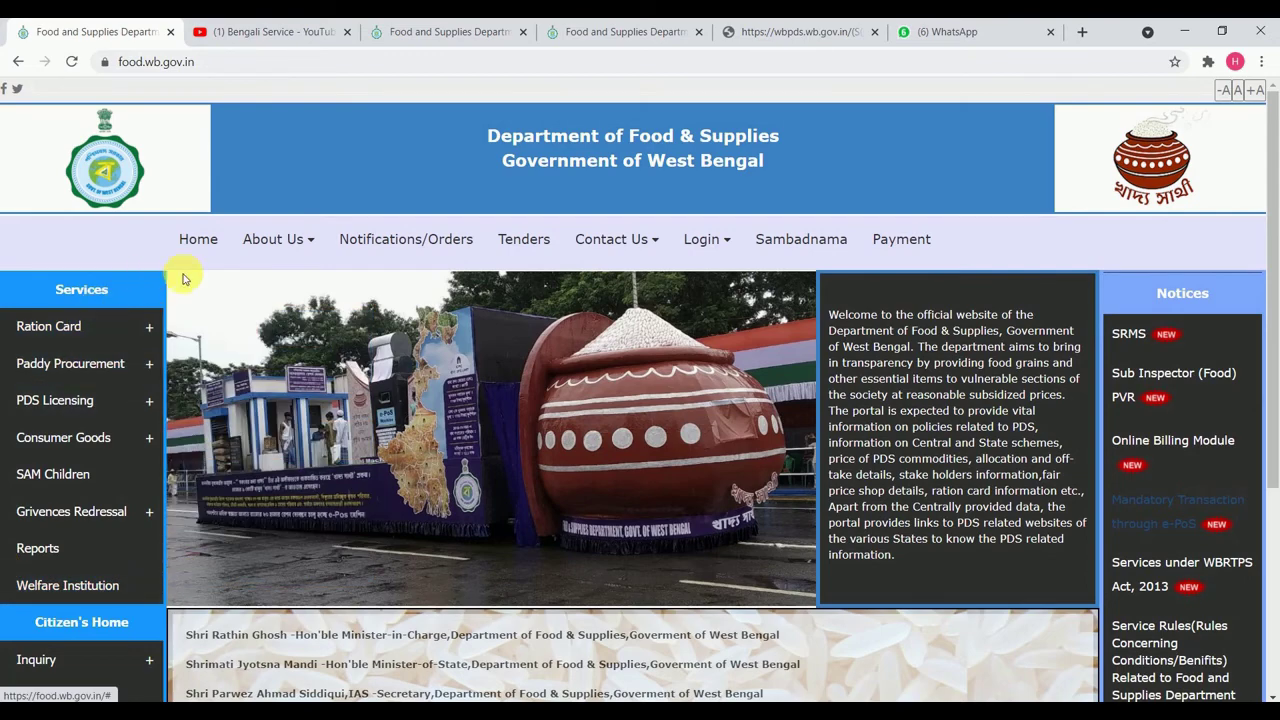
Open the ration card application status check from the Citizen's Home inquiries on the Food & Supplies site
scroll(214, 349, "down", 2)
mouse_move(105, 540)
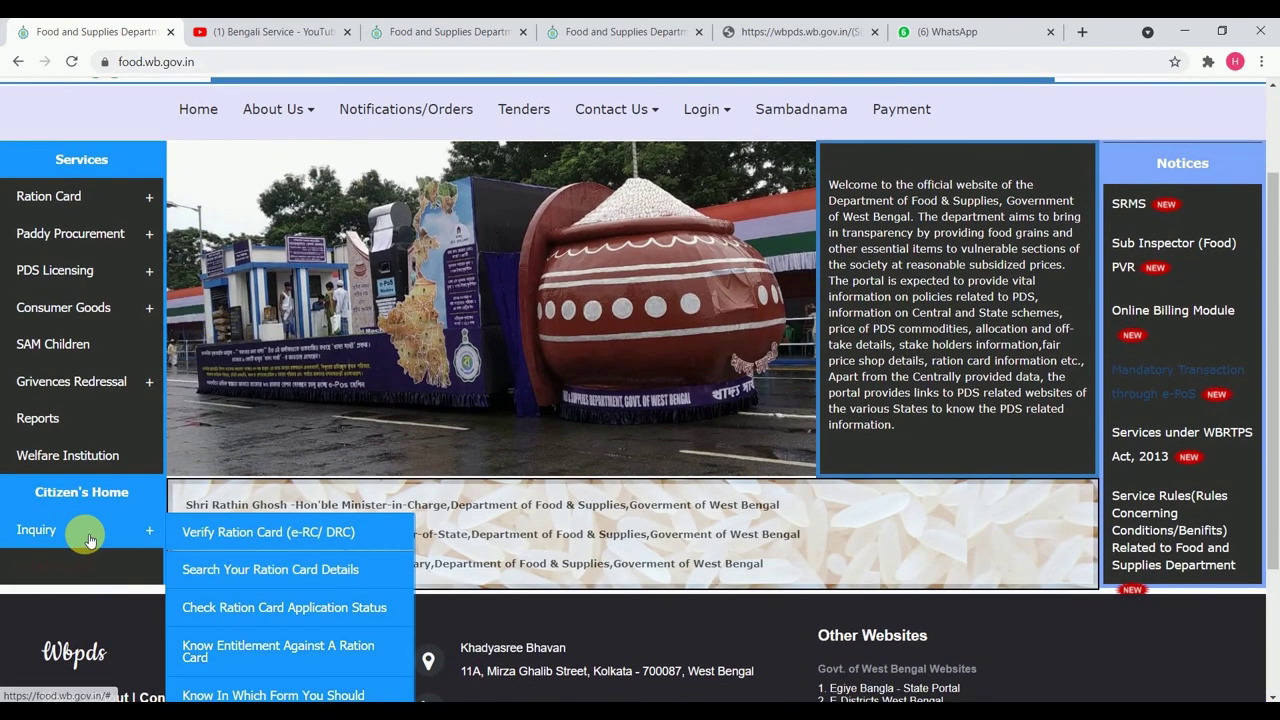
left_click(229, 612)
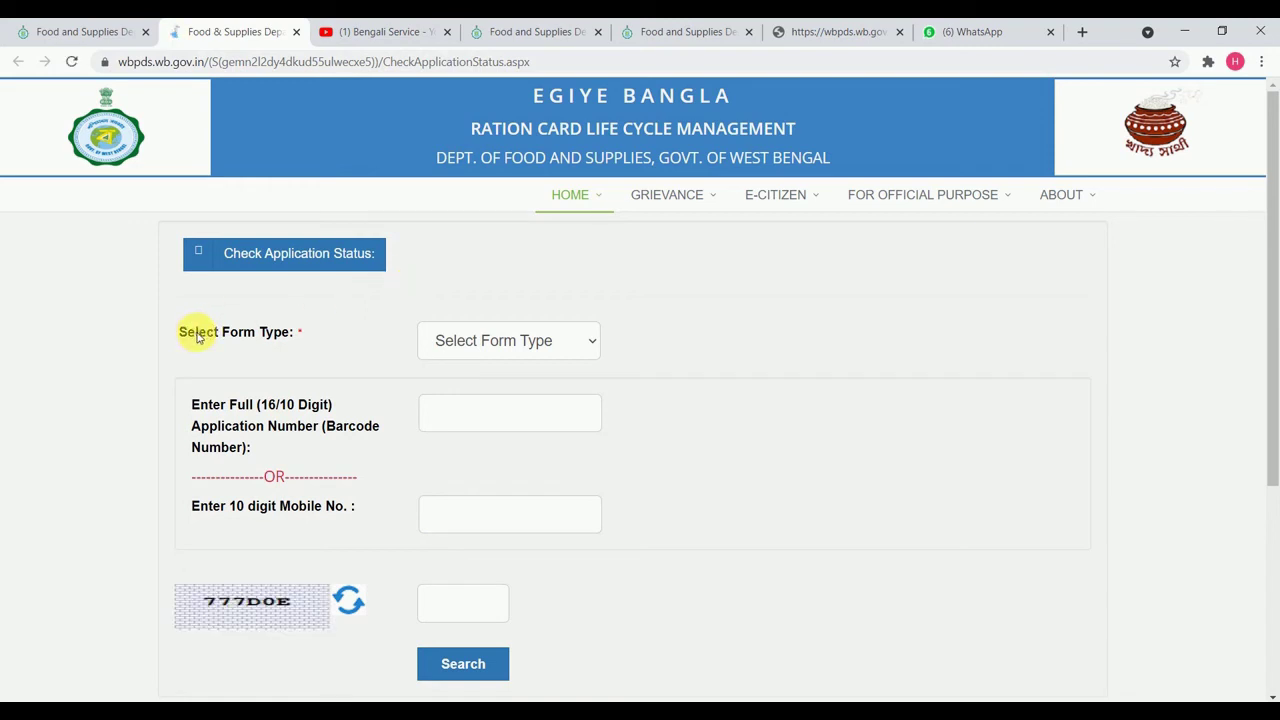
Look up the Form-XI application's status by the applicant's mobile number and export the status as a PDF
left_click(527, 354)
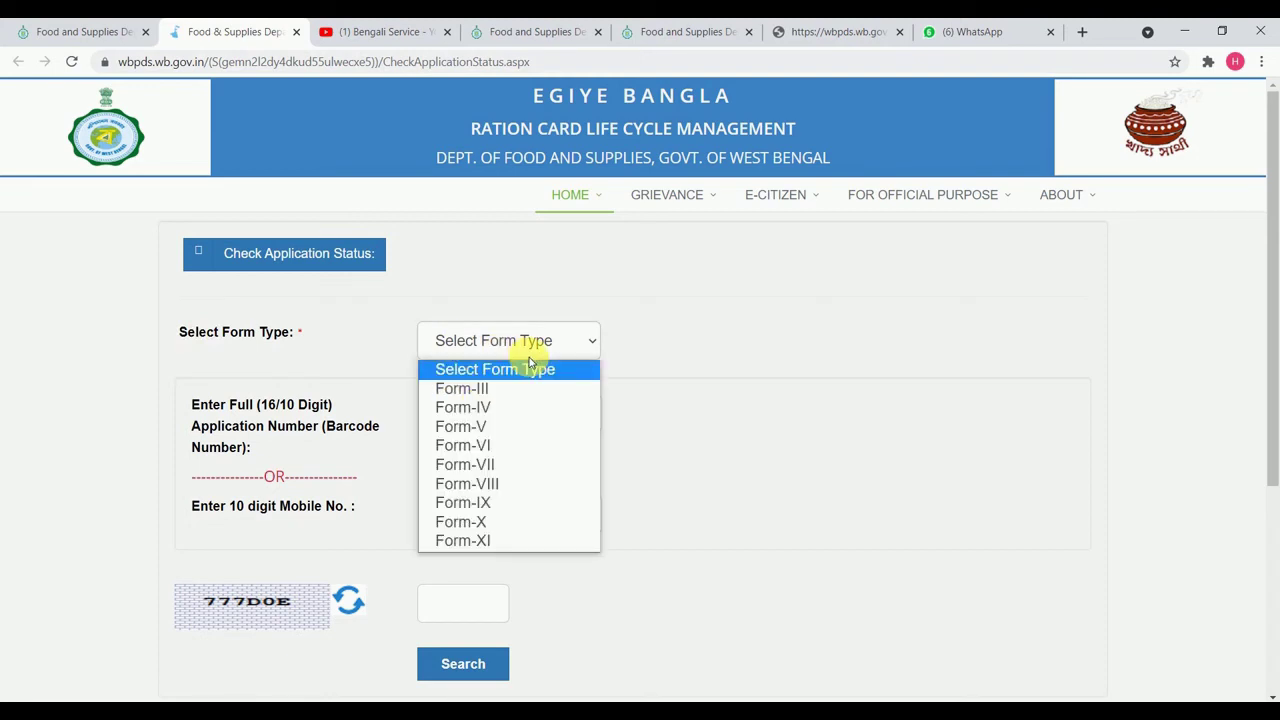
left_click(471, 542)
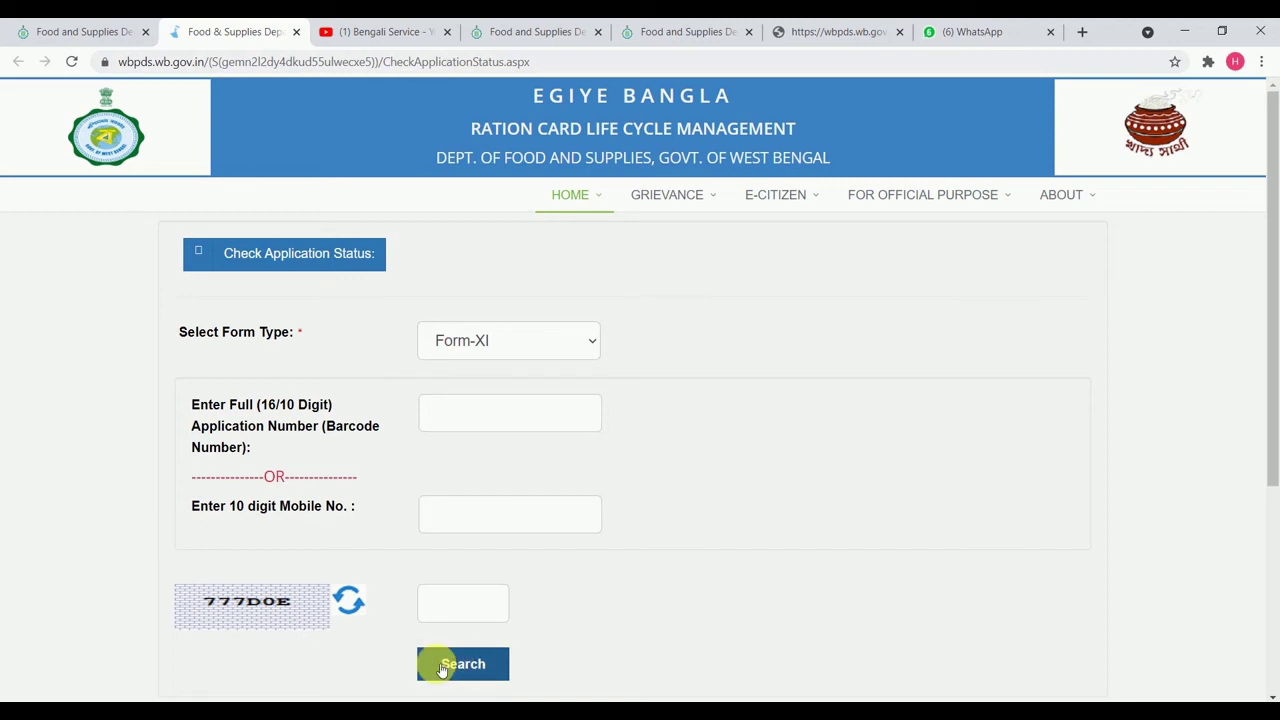
left_click(477, 520)
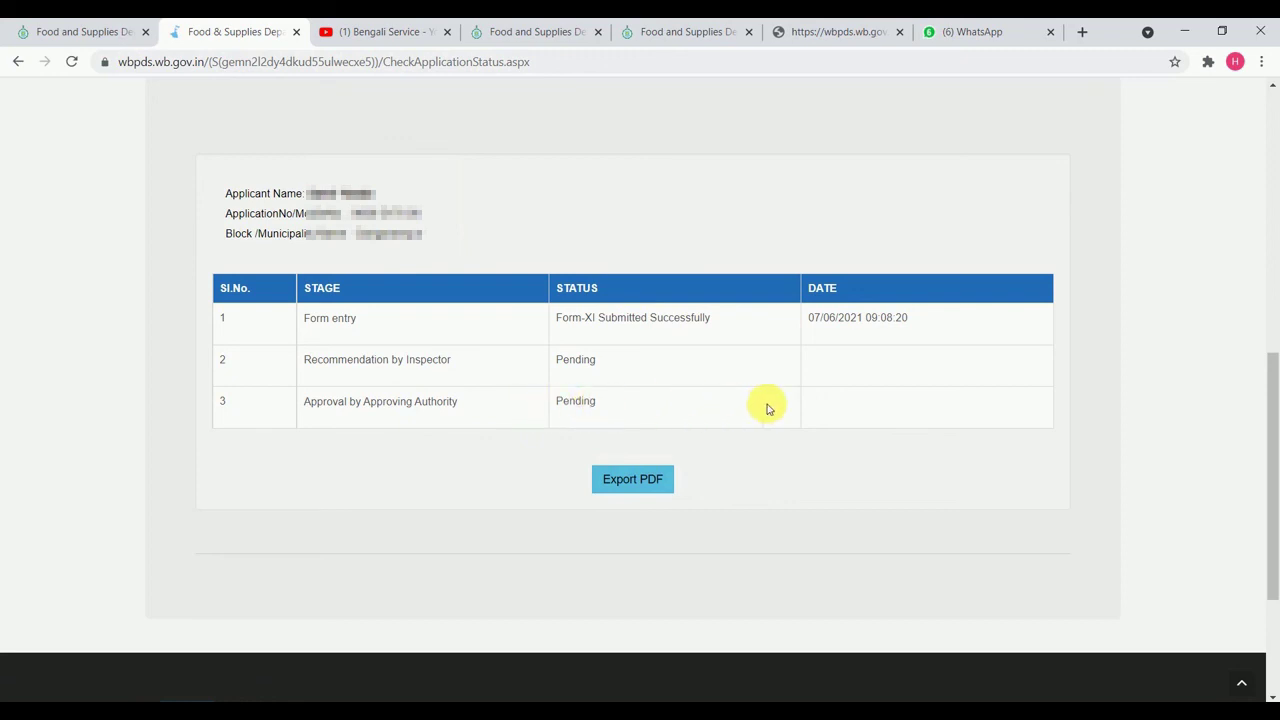
left_click(627, 489)
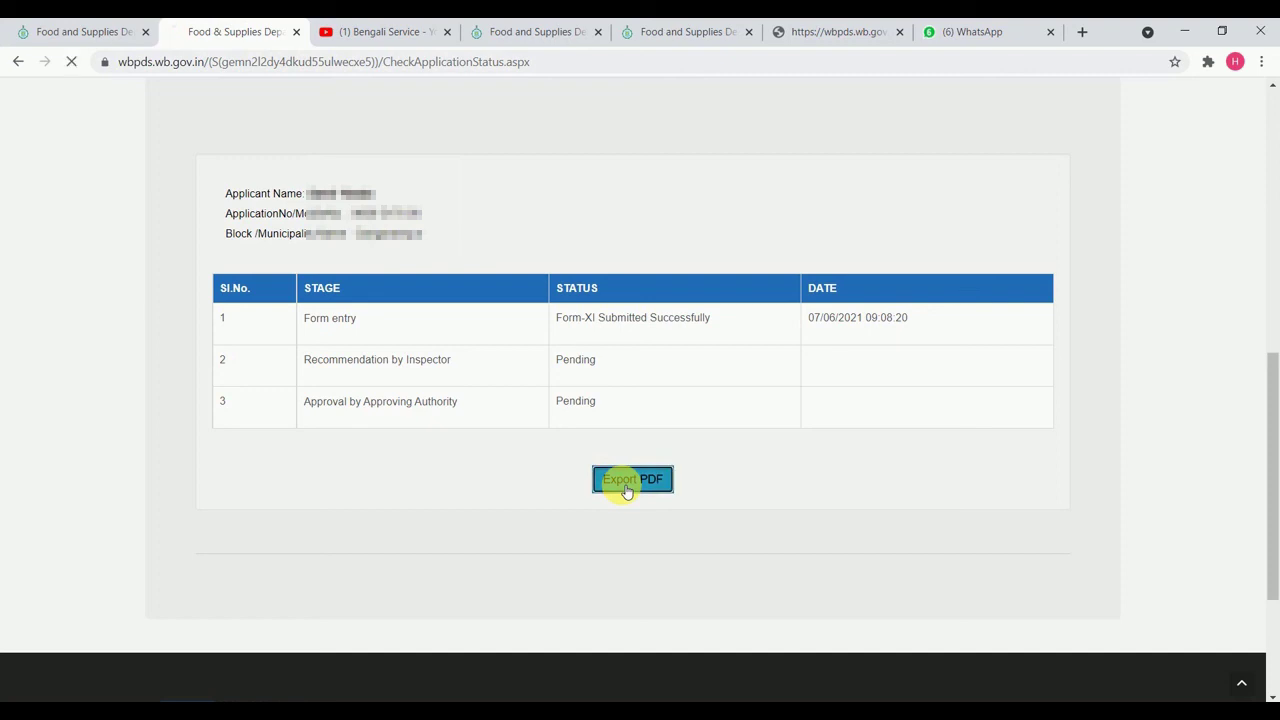